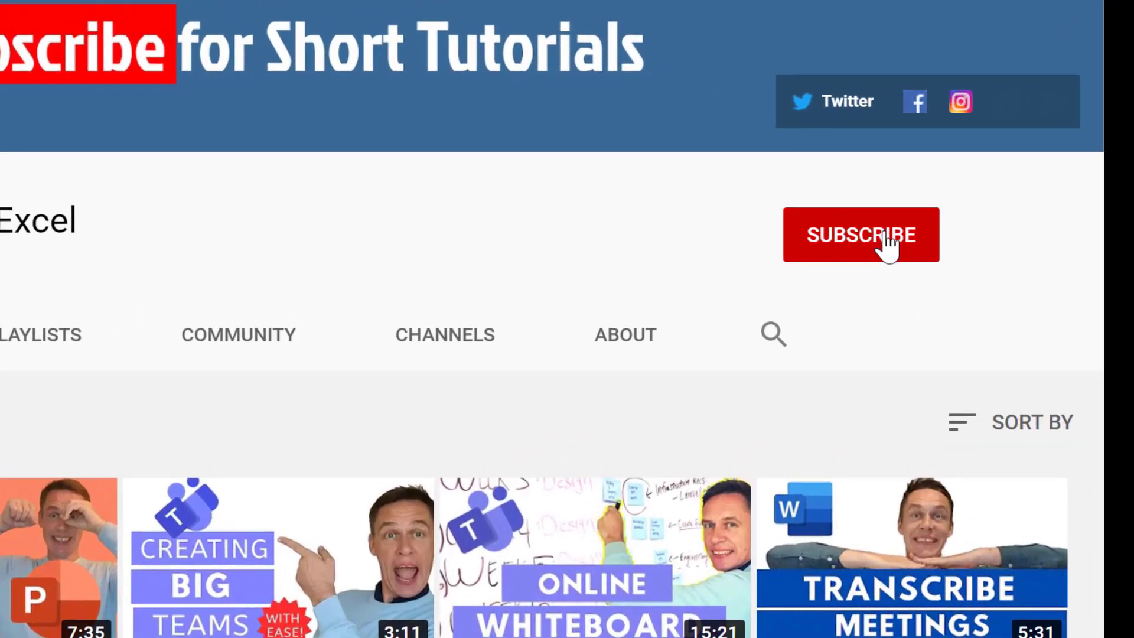
Subscribe to the YouTube channel and set its notifications to All.
click(886, 243)
click(916, 242)
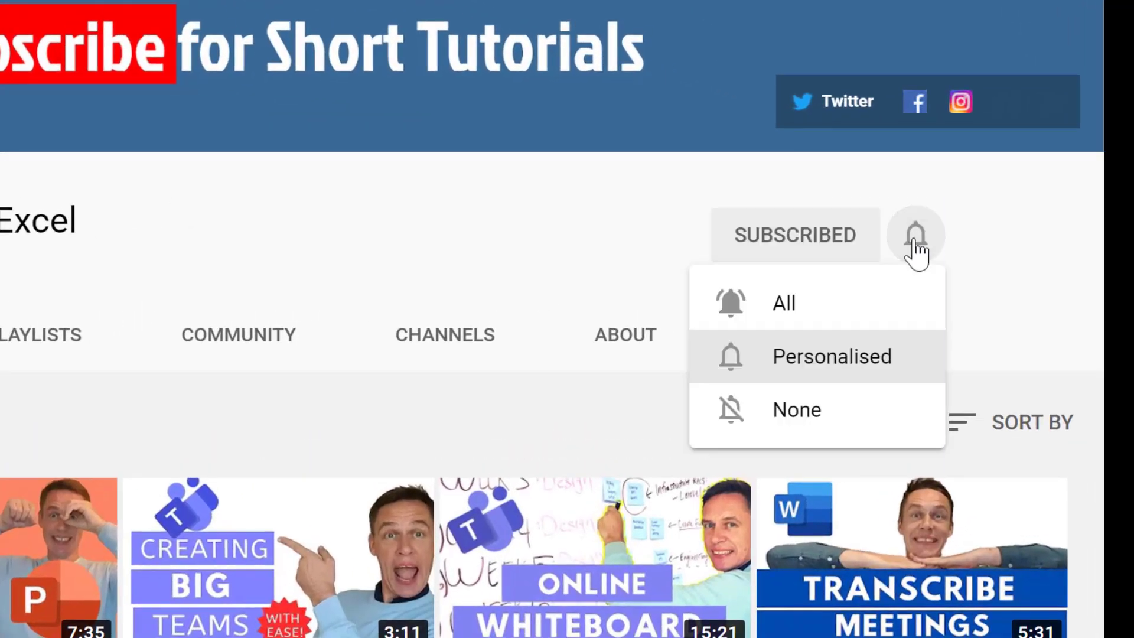
click(898, 303)
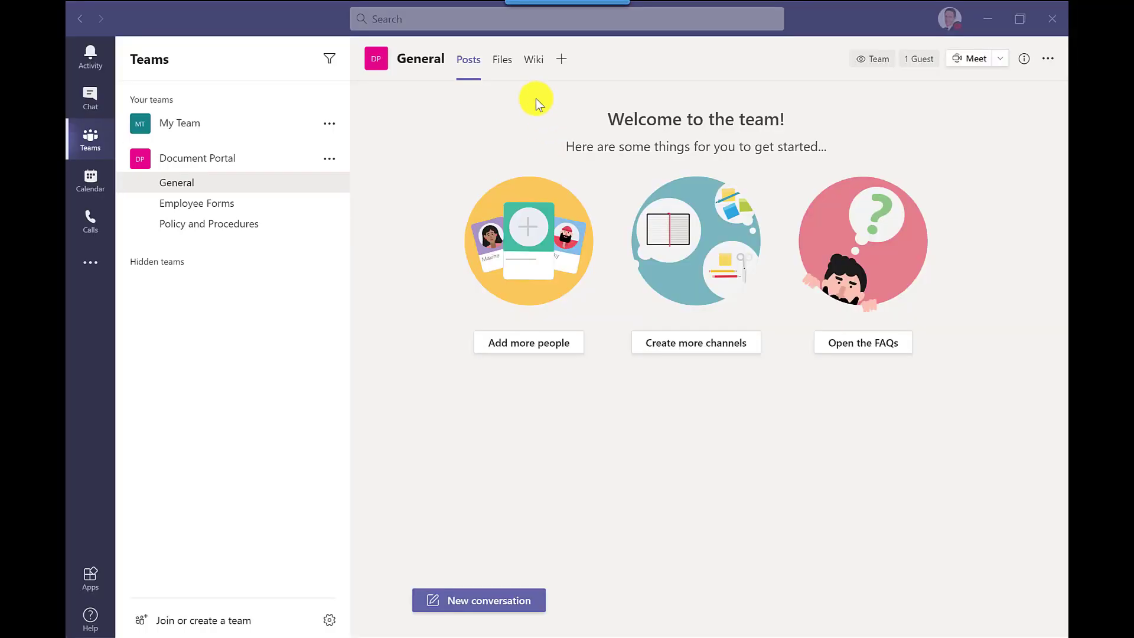
Open the files of the Document Portal team's General channel in SharePoint.
click(503, 62)
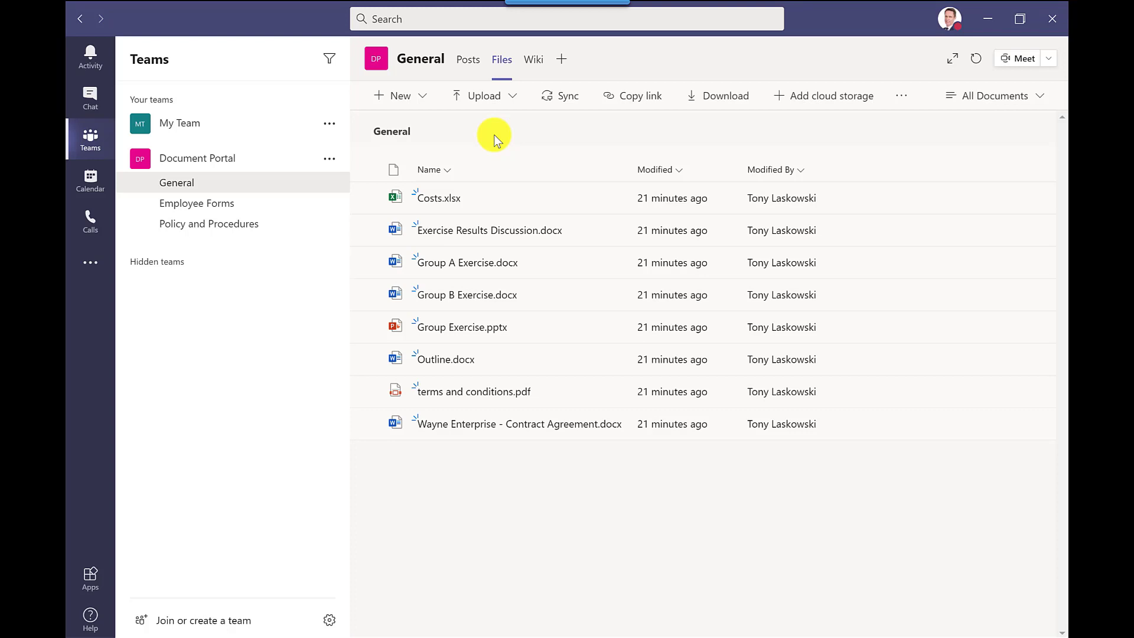
click(901, 96)
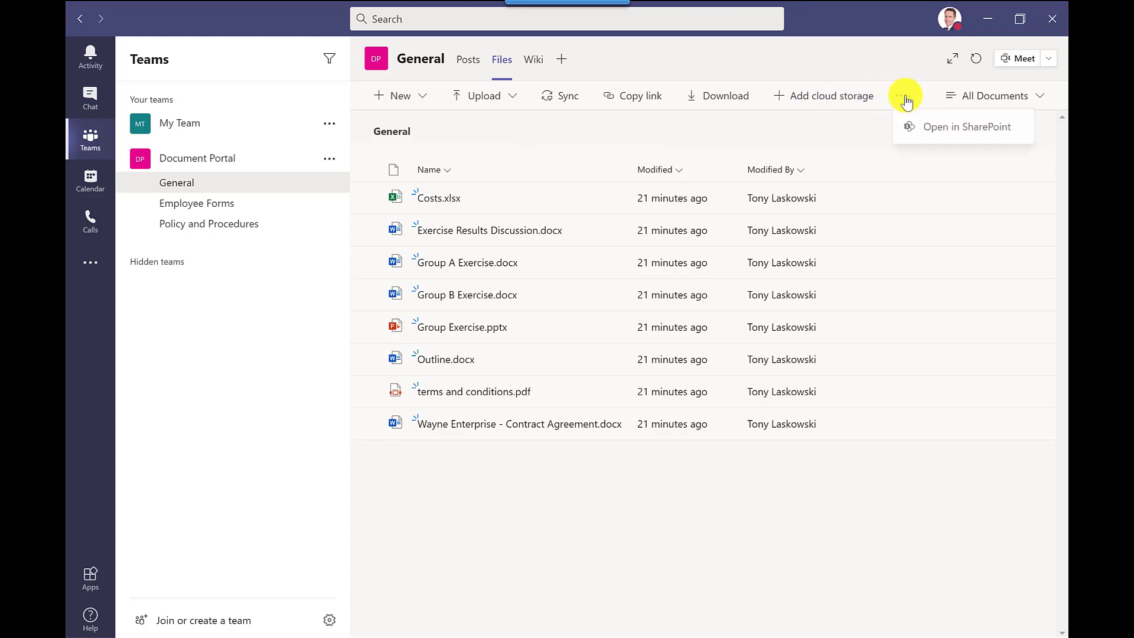
click(910, 136)
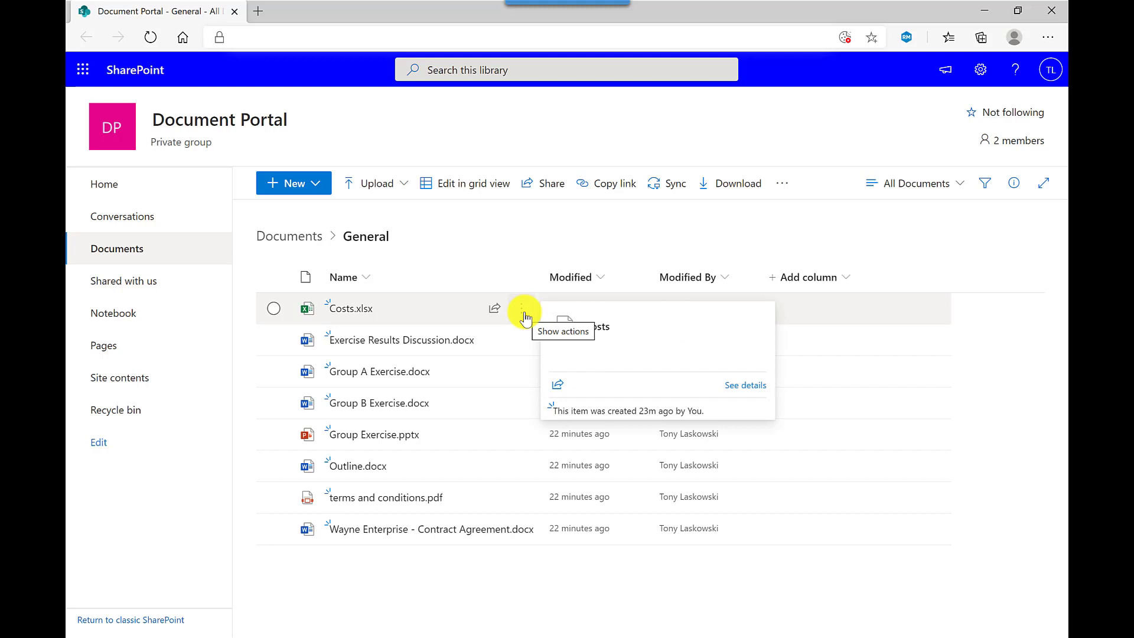
Review the actions available for Costs.xlsx and return to the top-level Documents library.
click(523, 316)
click(522, 311)
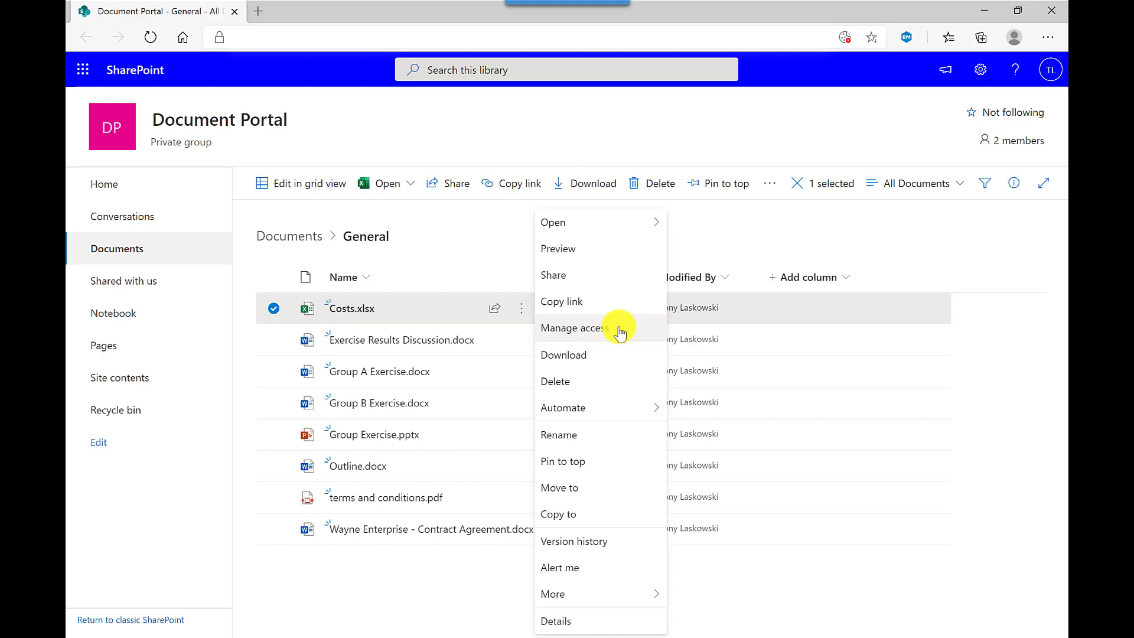
click(290, 236)
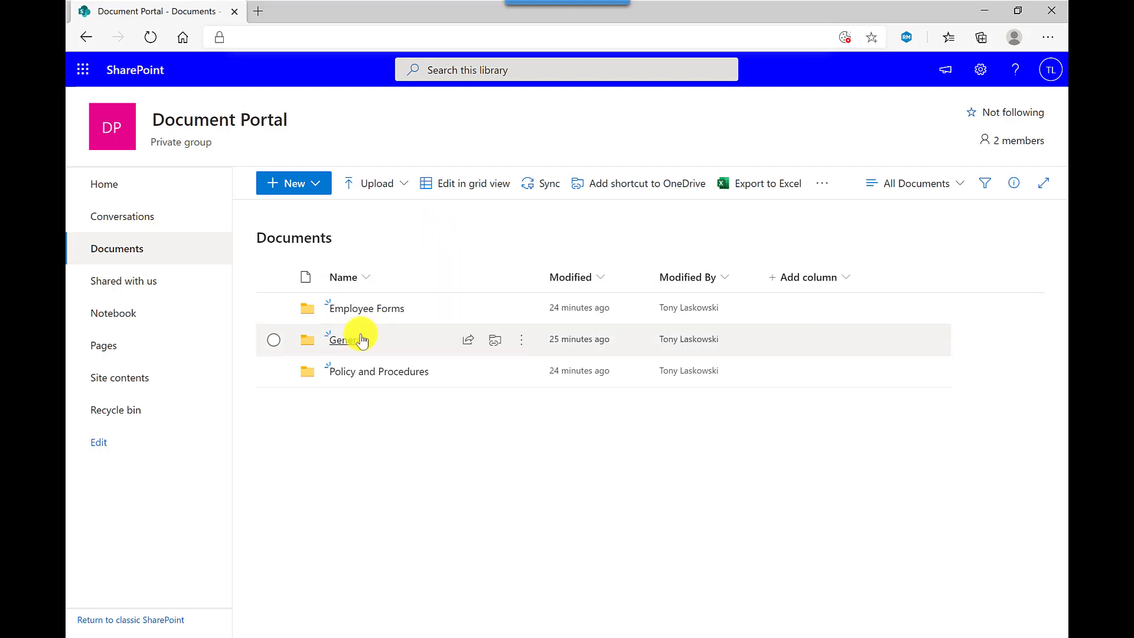
Manage access to the General folder, checking the Document Portal Visitors options and setting Document Portal Members to Can view.
click(524, 349)
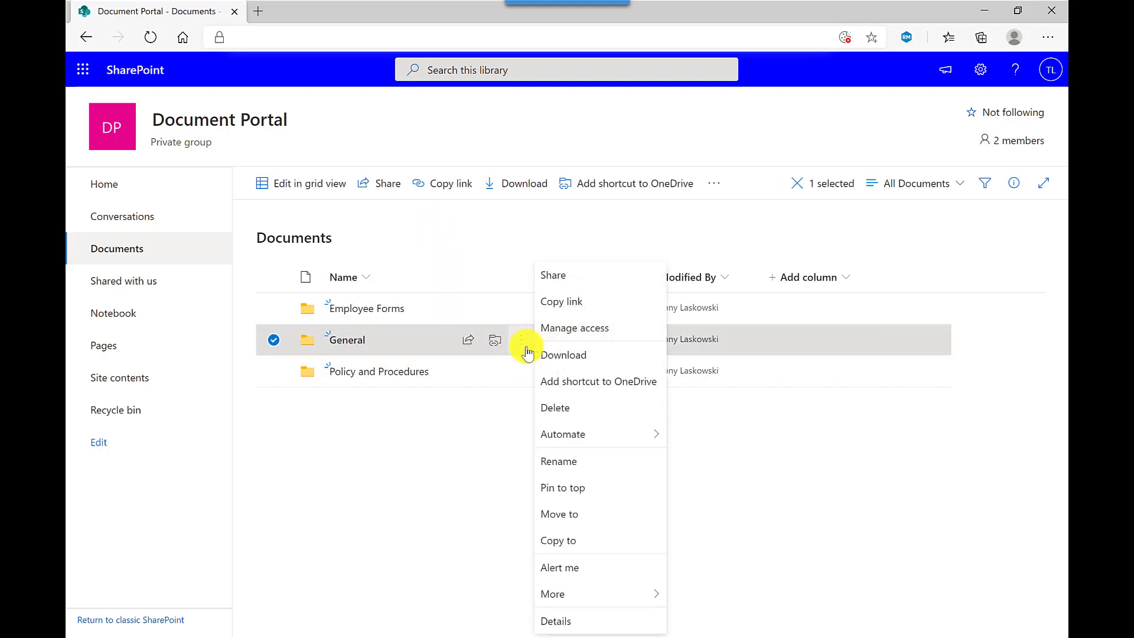
click(599, 336)
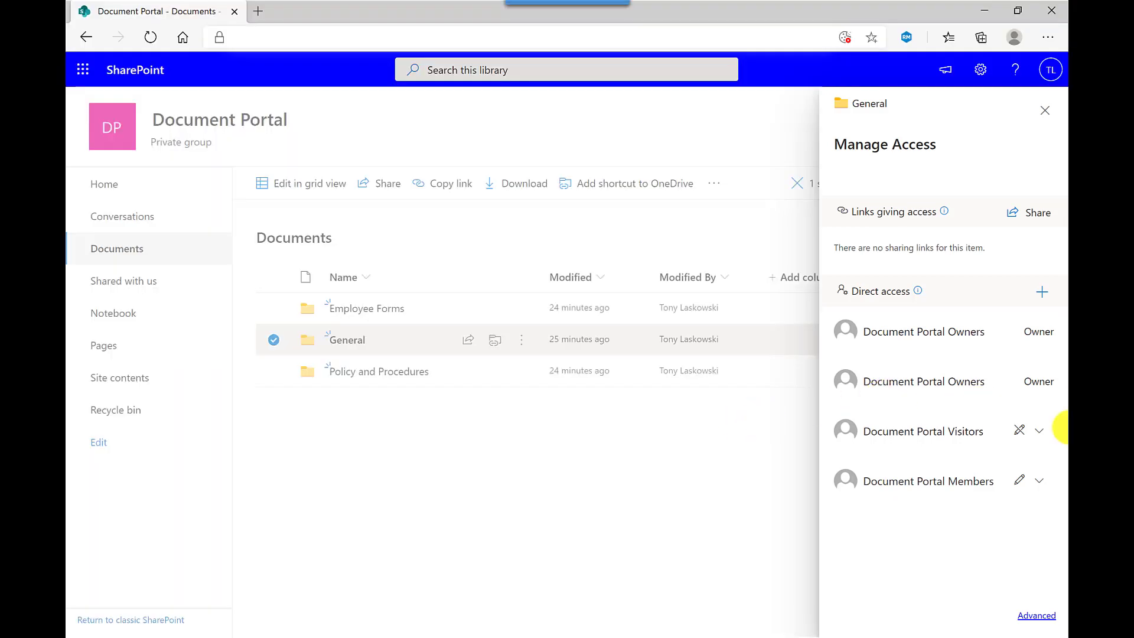
click(1043, 431)
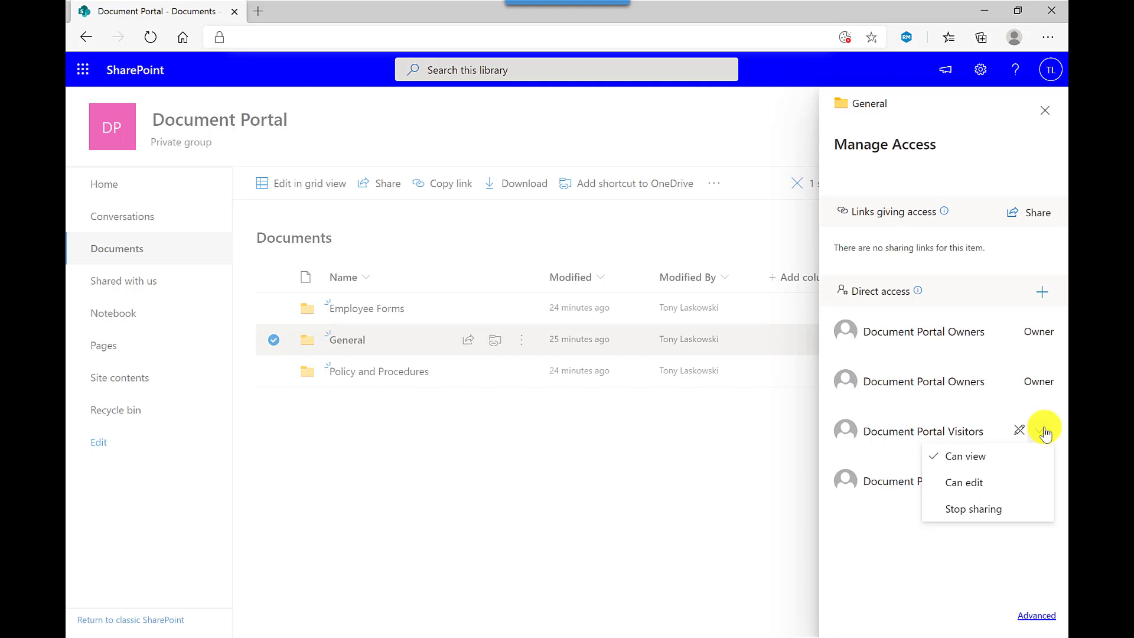
click(1043, 431)
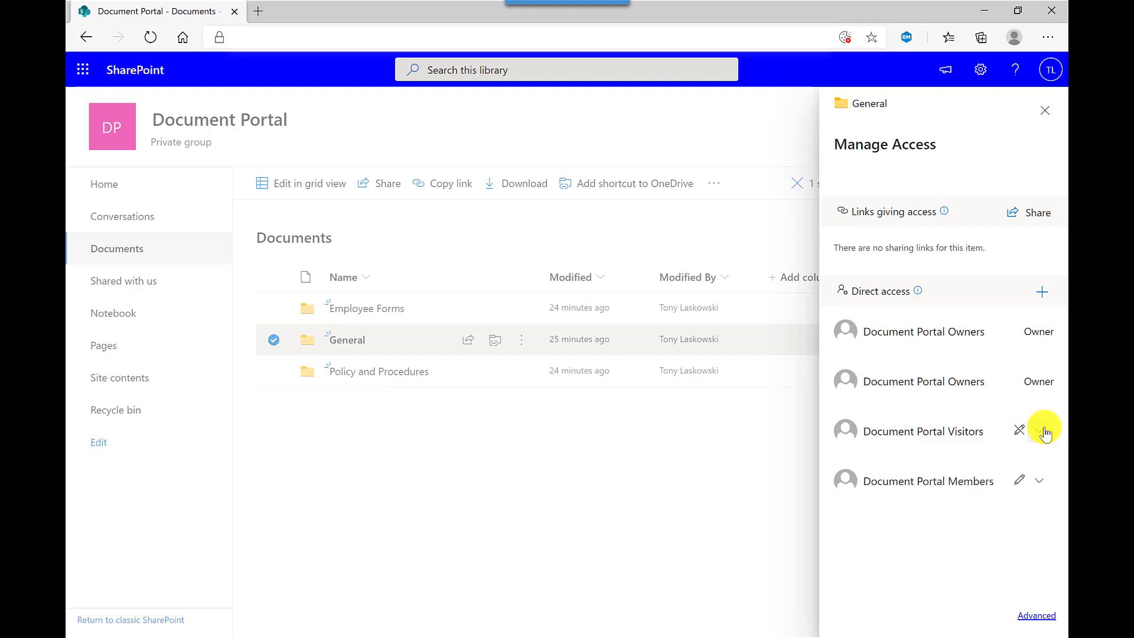
click(1043, 481)
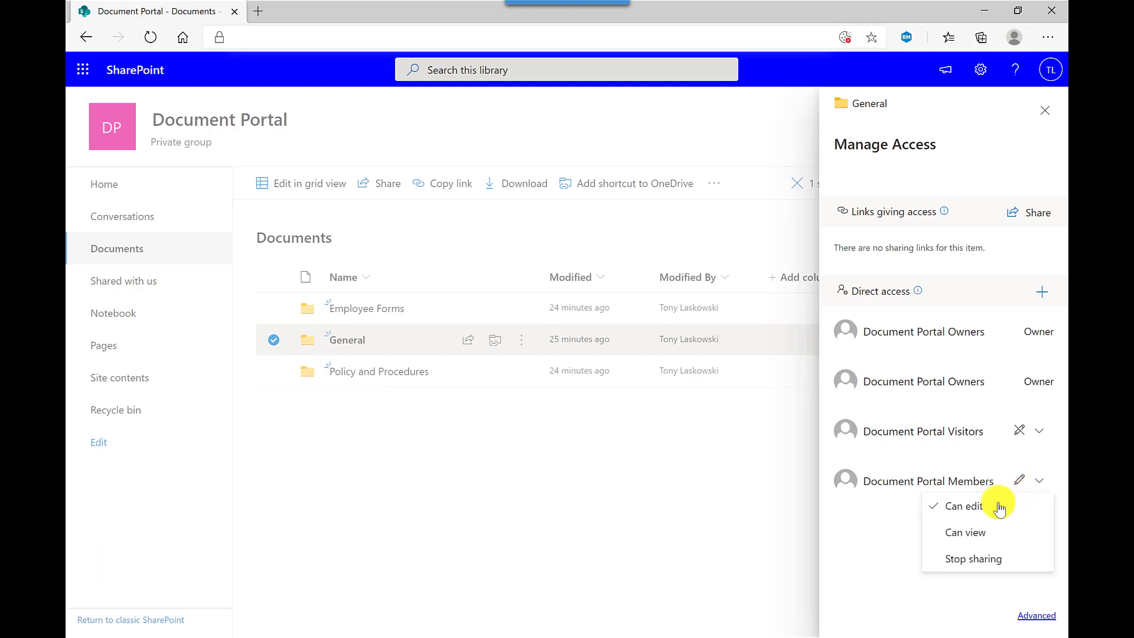
click(981, 535)
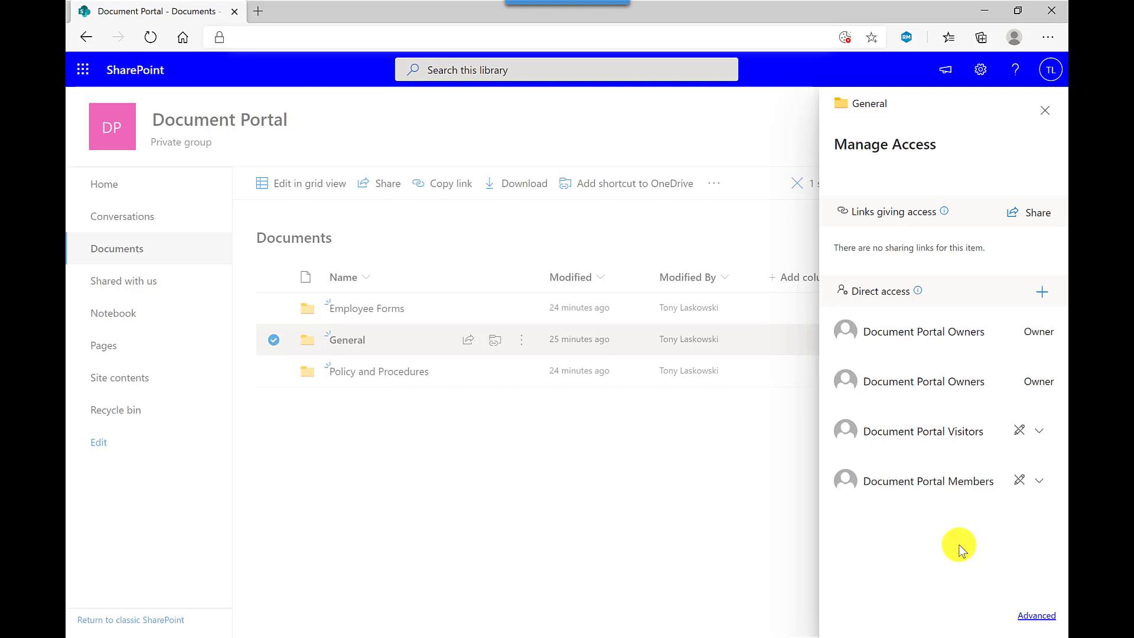
In the General folder's advanced permissions, set Document Portal Visitors and Document Portal Members to Restricted View.
click(1025, 616)
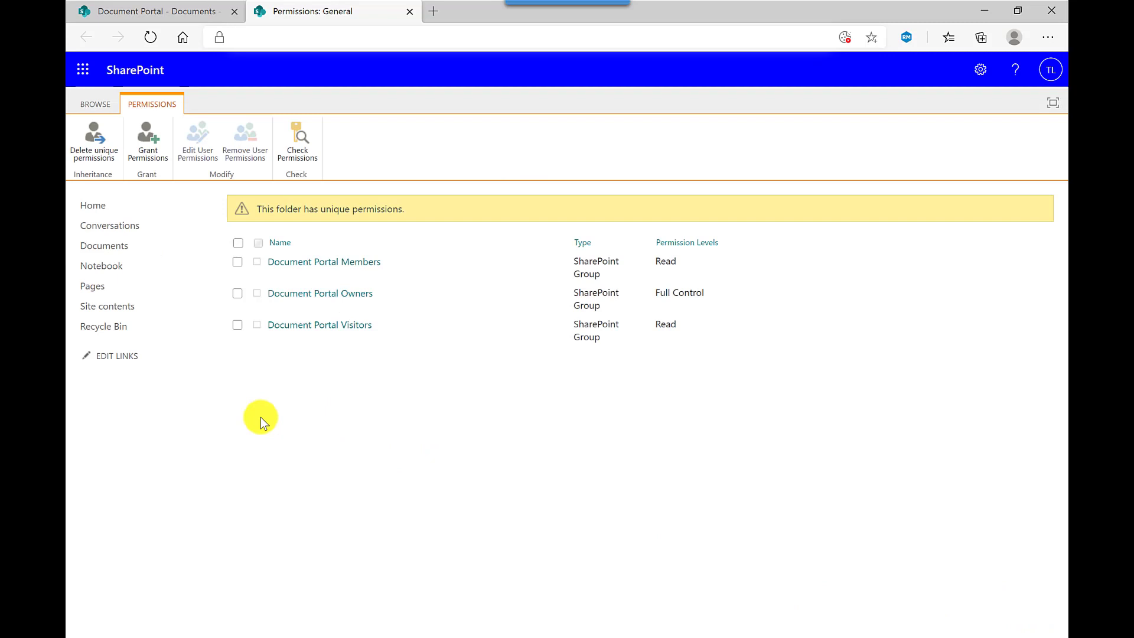
click(236, 328)
click(237, 263)
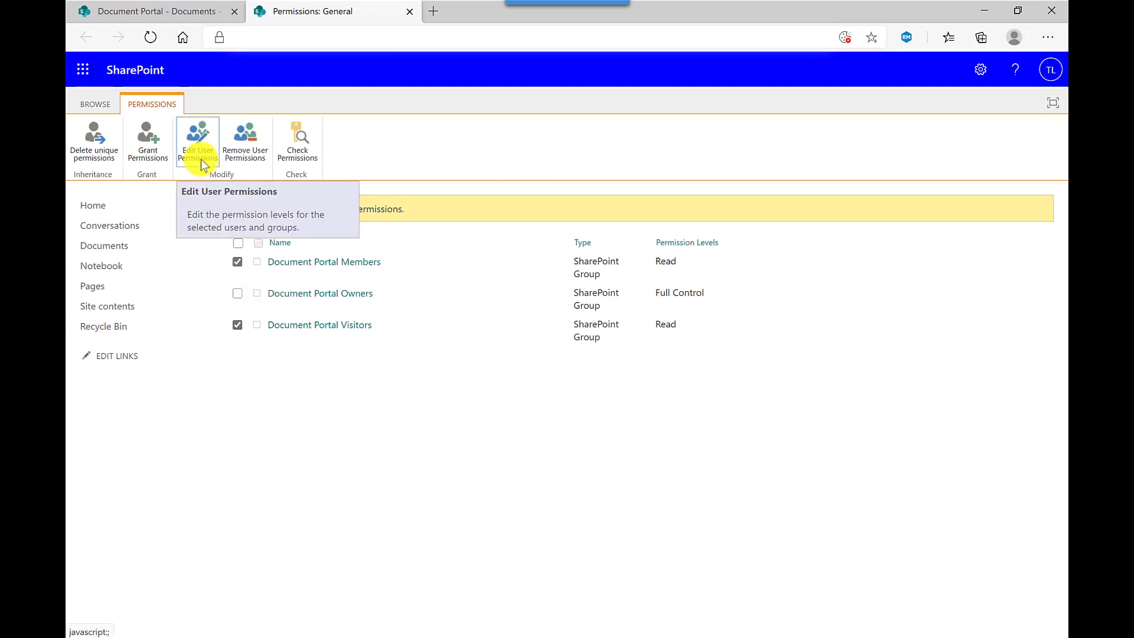
click(201, 158)
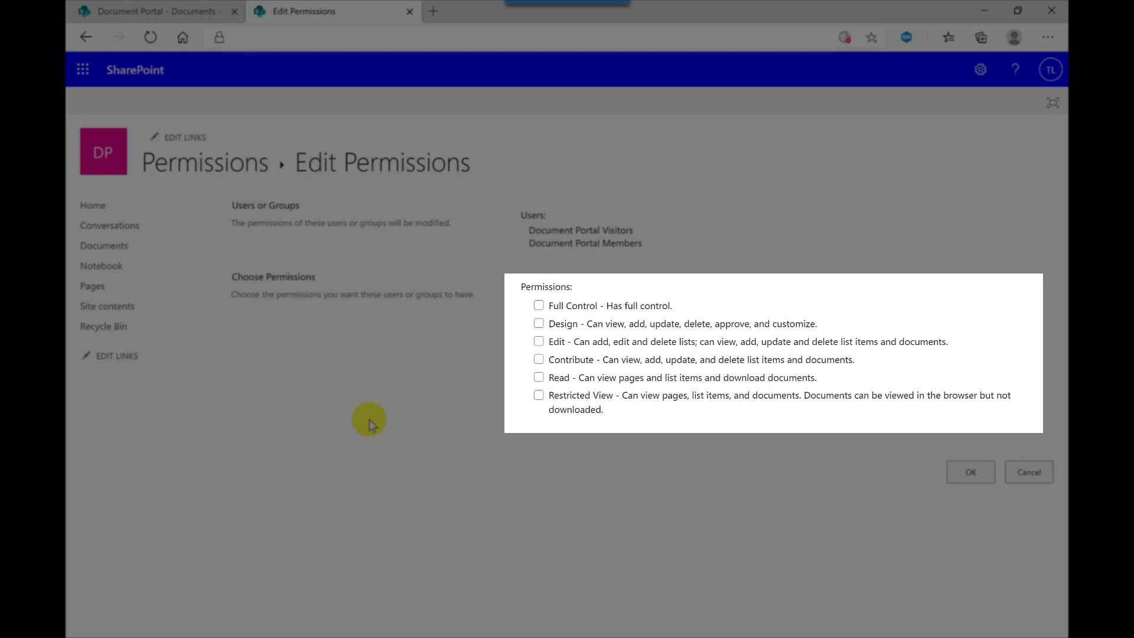
click(540, 397)
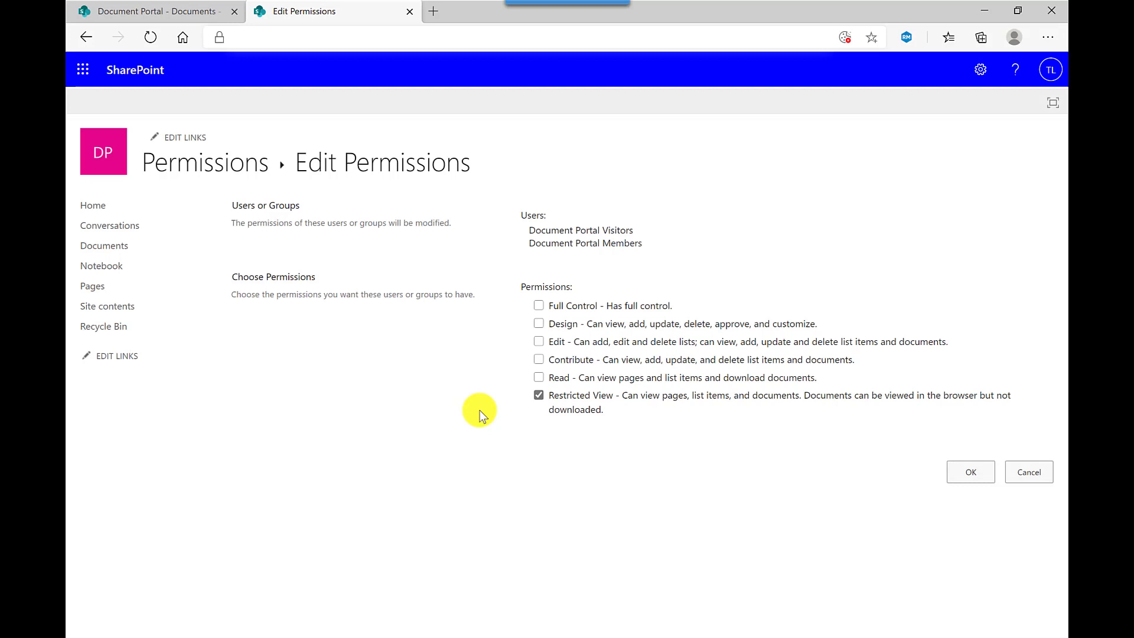
click(971, 472)
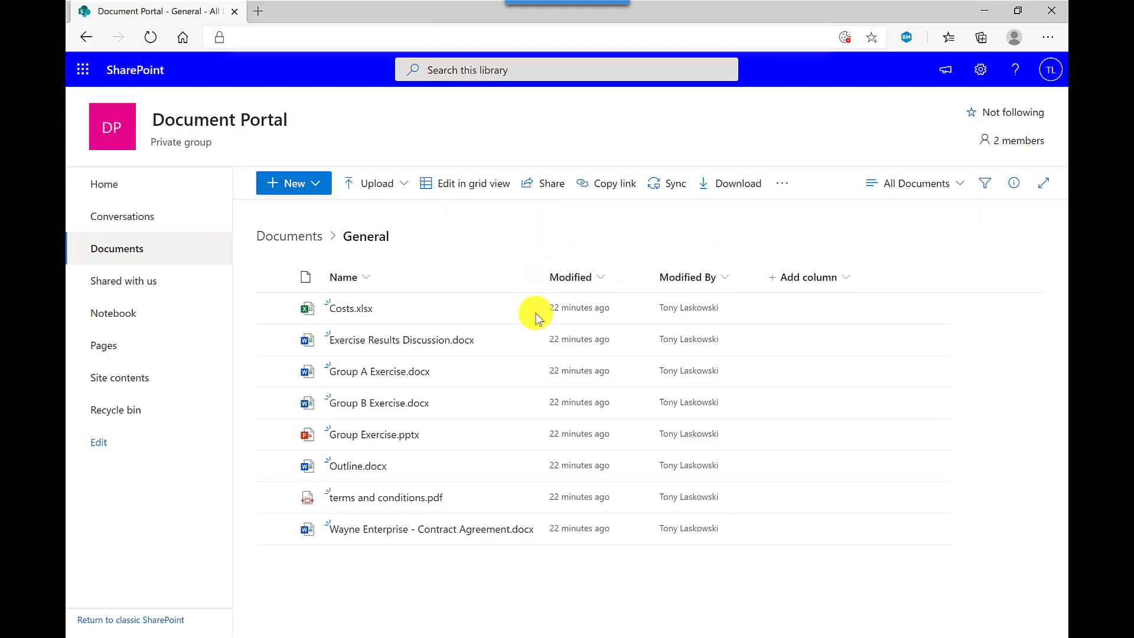
Stop Group A Exercise.docx from inheriting permissions from the General folder through its advanced access settings.
mouse_move(513, 380)
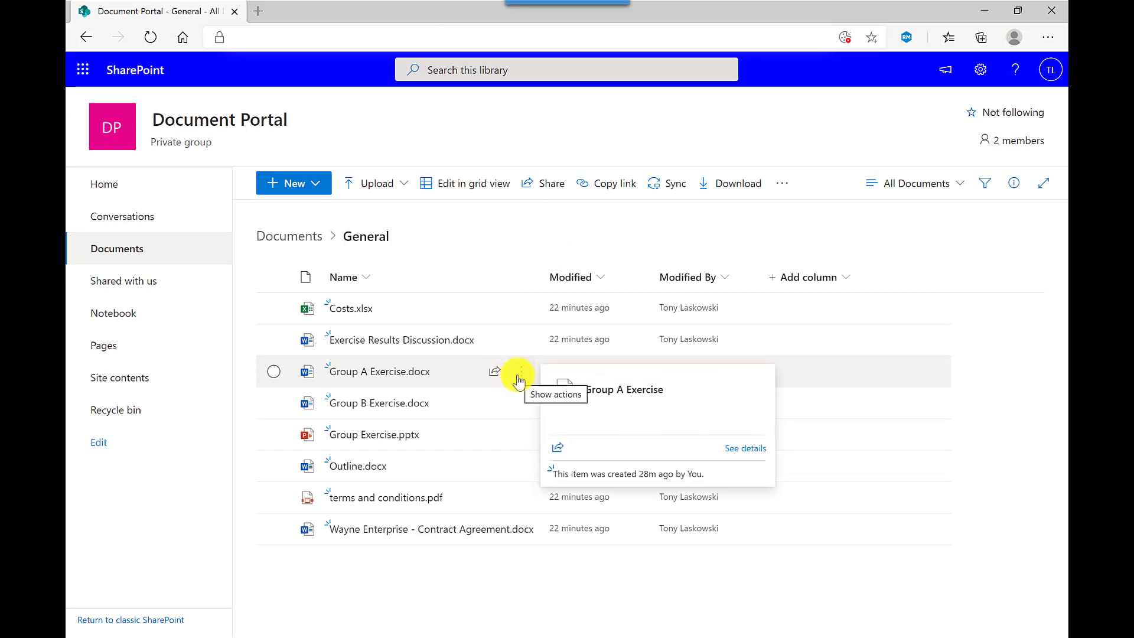
click(520, 378)
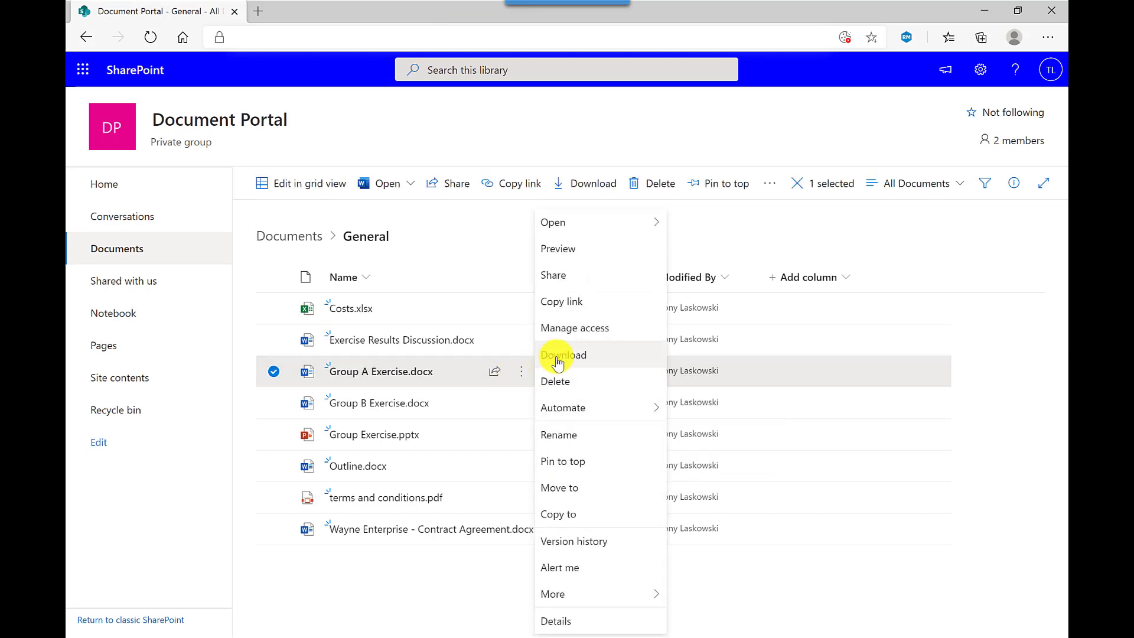
click(570, 328)
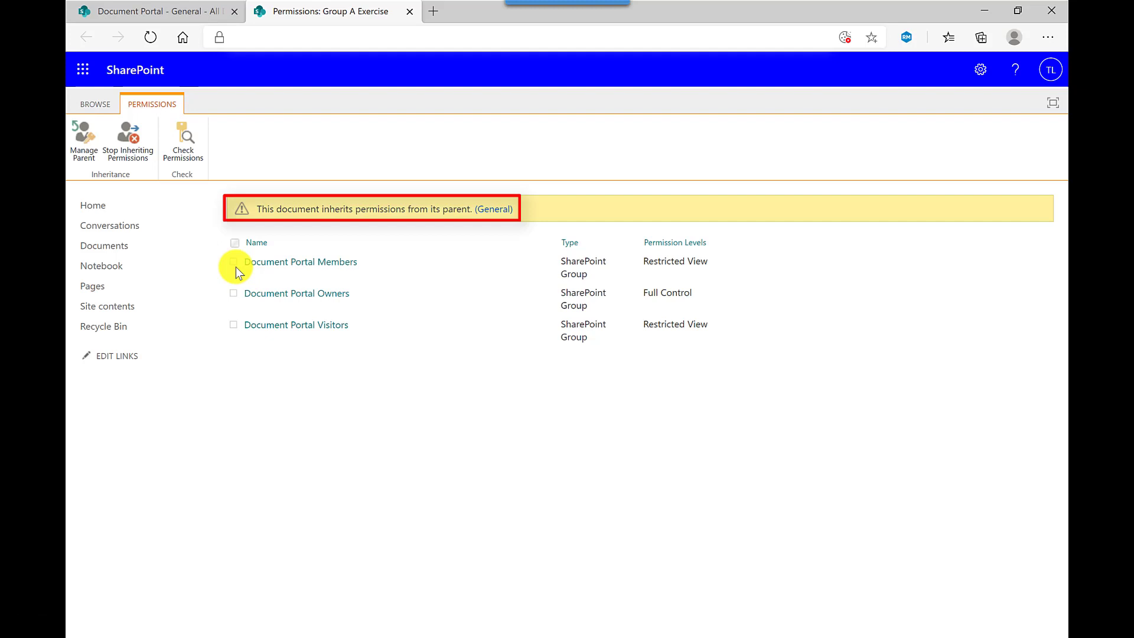
click(126, 158)
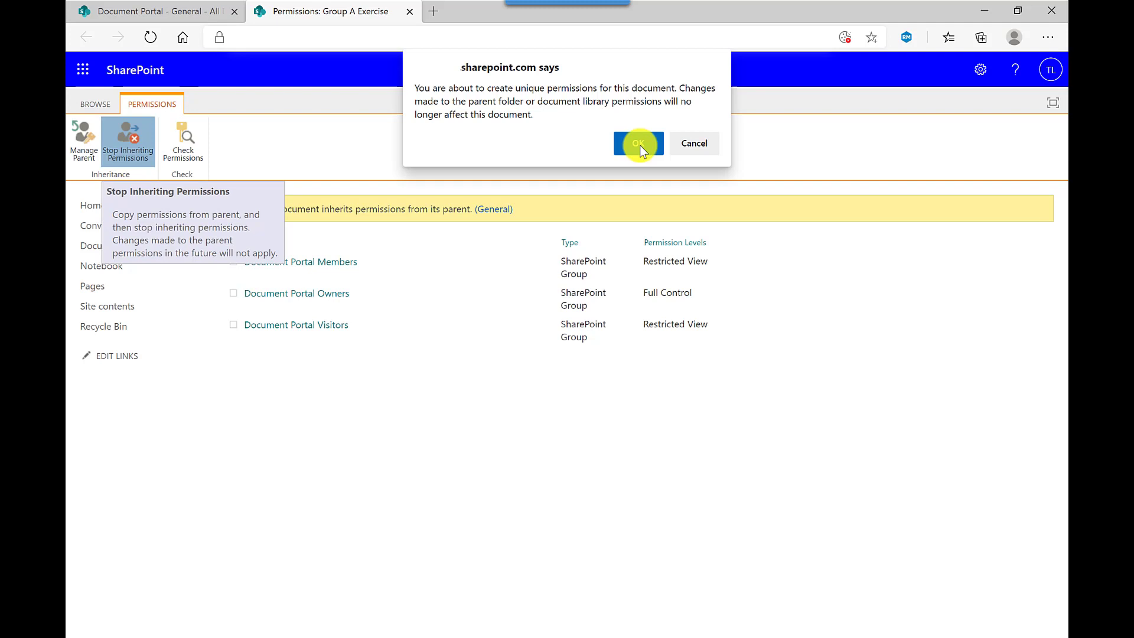
click(639, 144)
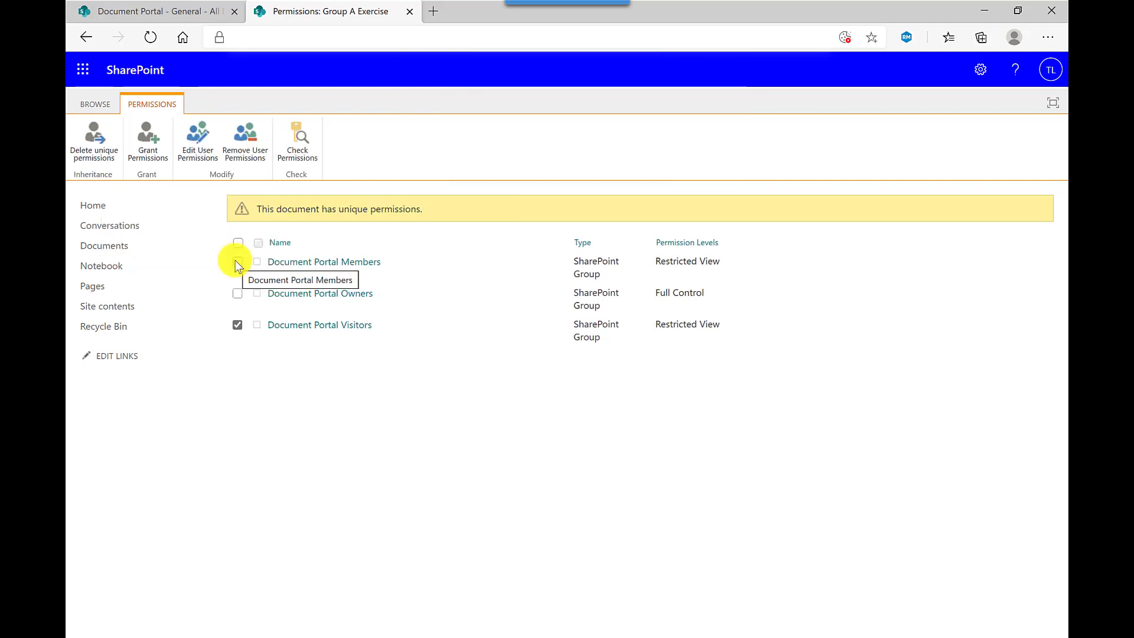
Give Document Portal Visitors and Members the Edit permission on Group A Exercise.docx, and close SharePoint to return to Teams.
click(237, 261)
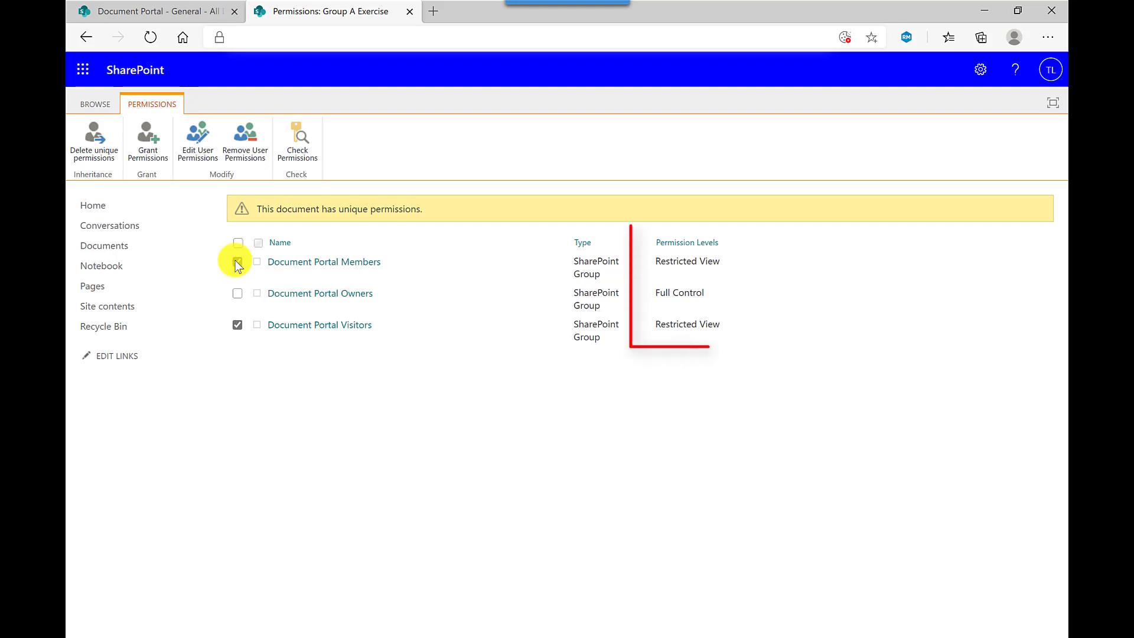
click(211, 143)
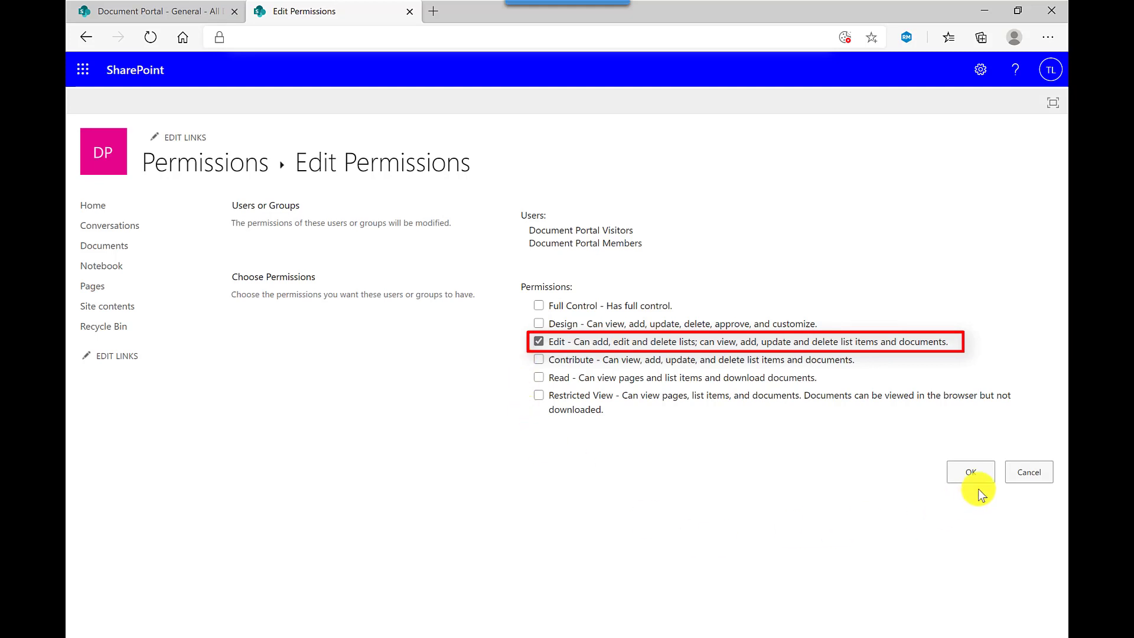
click(983, 474)
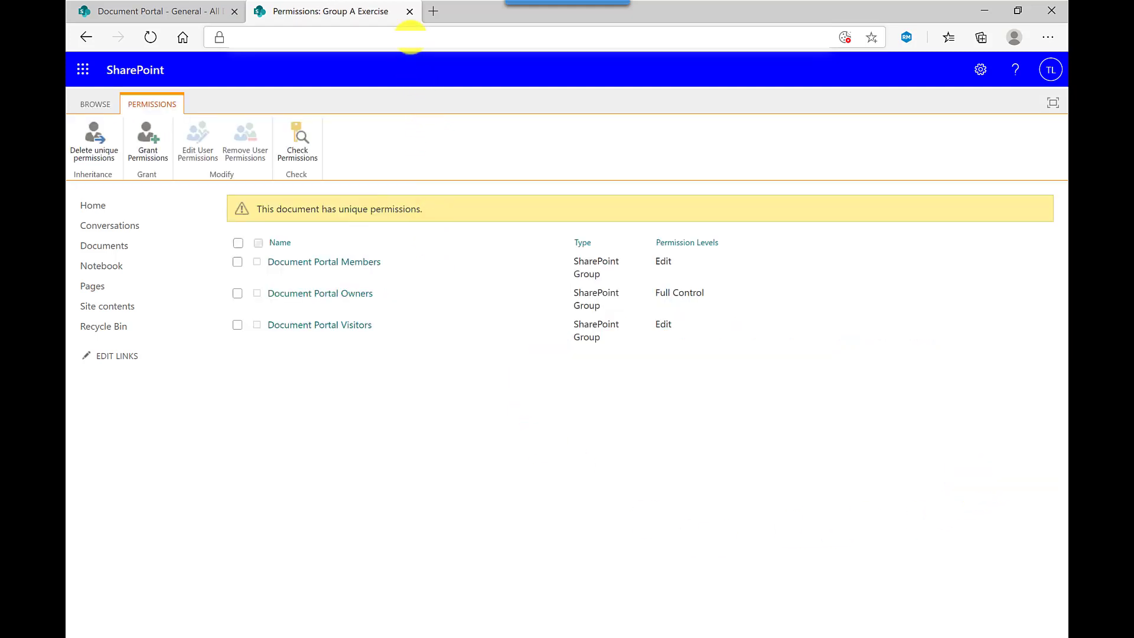
click(409, 11)
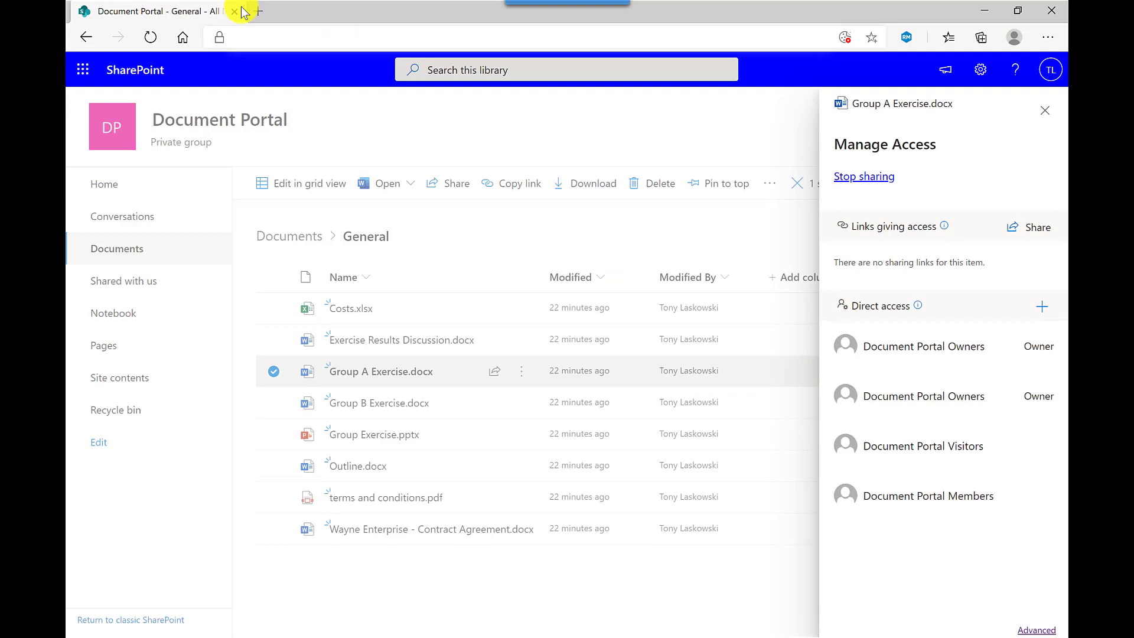
click(235, 13)
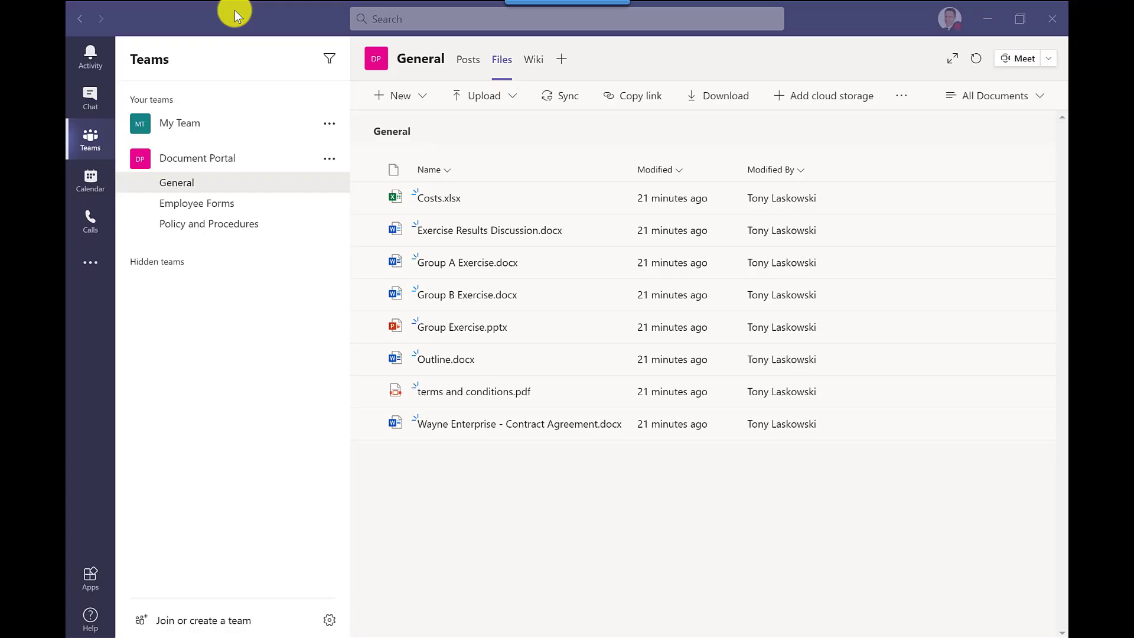